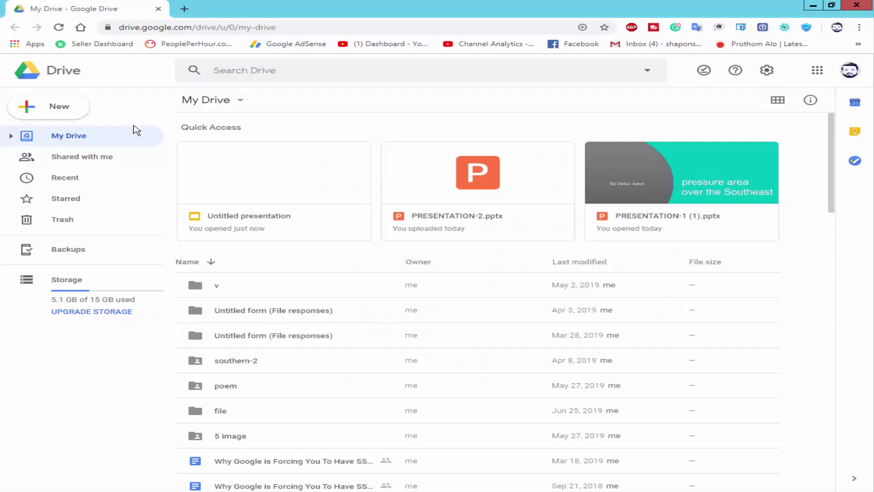
- Create a blank Google Slides presentation from the New menu in My Drive
left_click(69, 110)
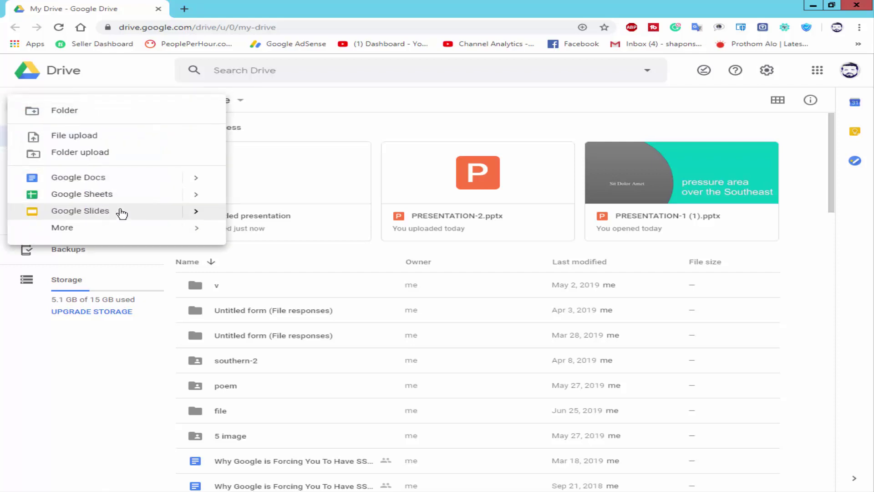
left_click(121, 213)
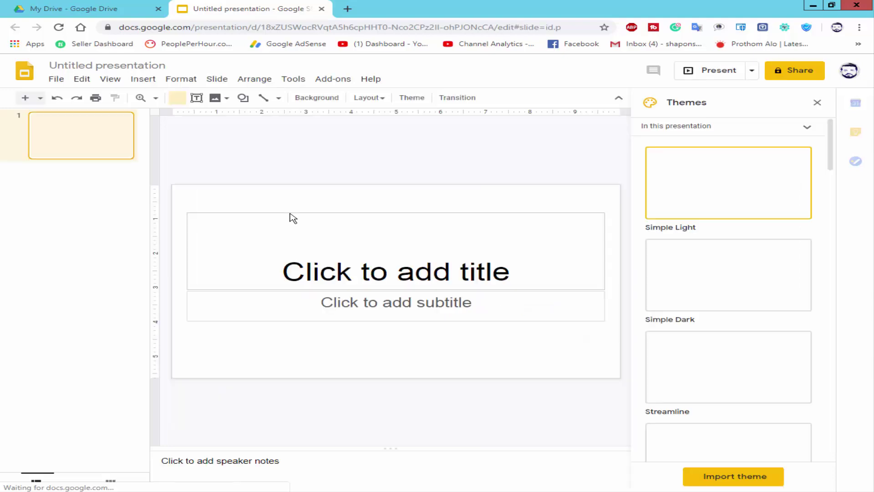
- Open the template gallery via File > New > From template
left_click(57, 81)
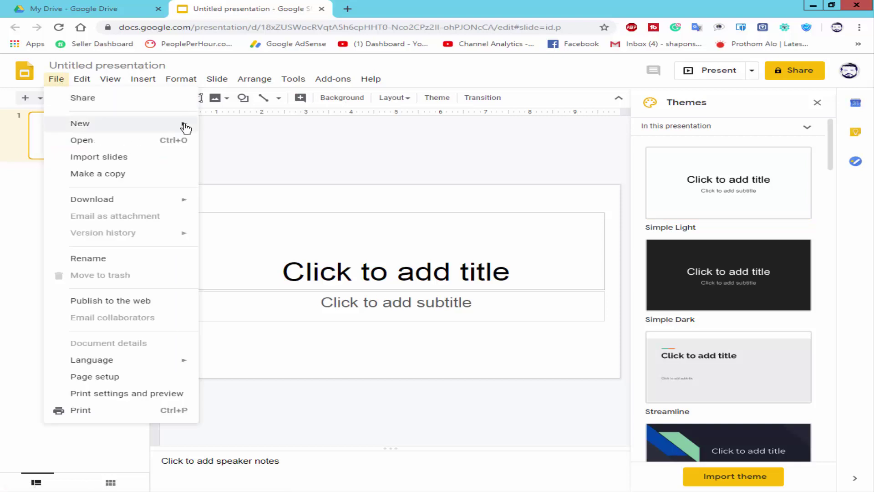
mouse_move(80, 123)
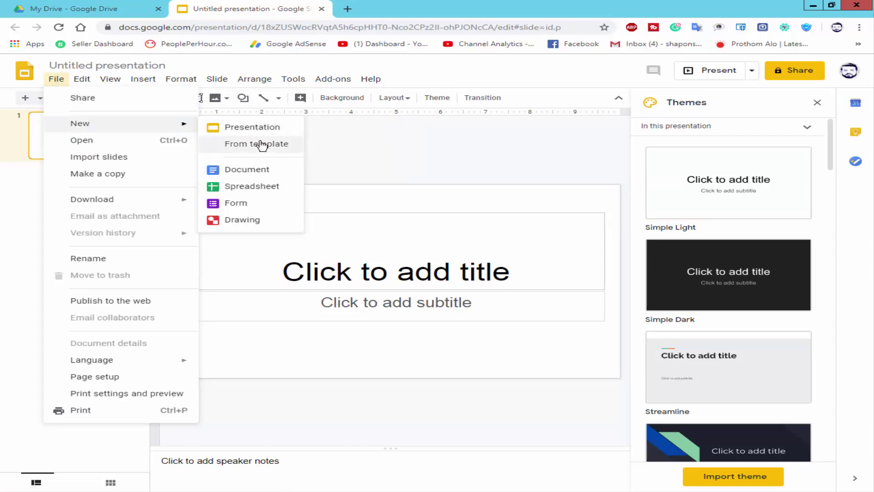
left_click(258, 144)
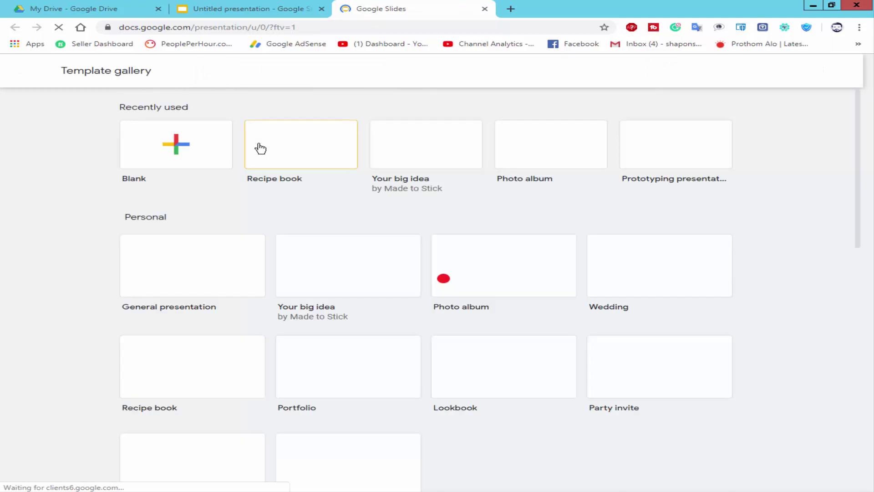
- Return to the Slides home and open the recent Presentation 2.pptx file
left_click(27, 72)
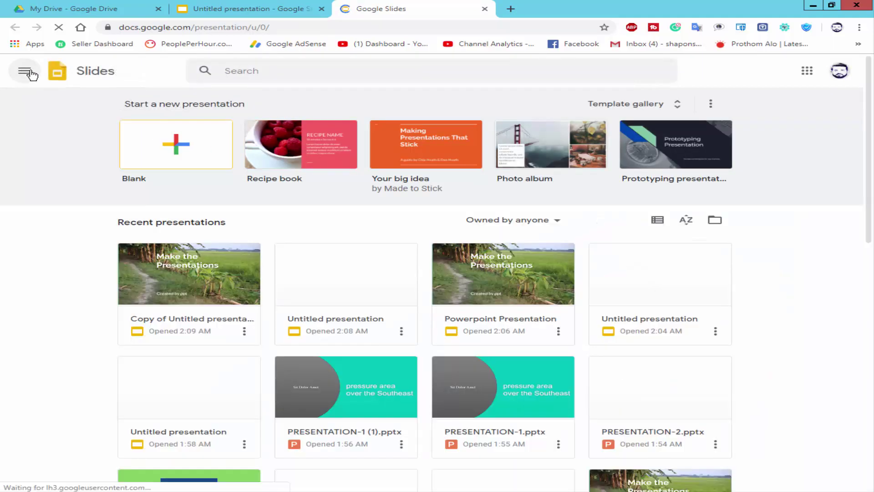
scroll(86, 276, "down", 3)
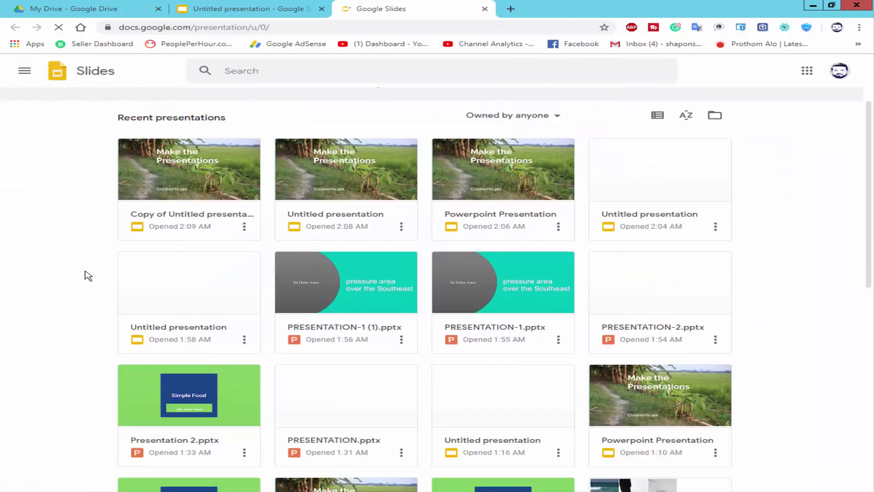
left_click(187, 339)
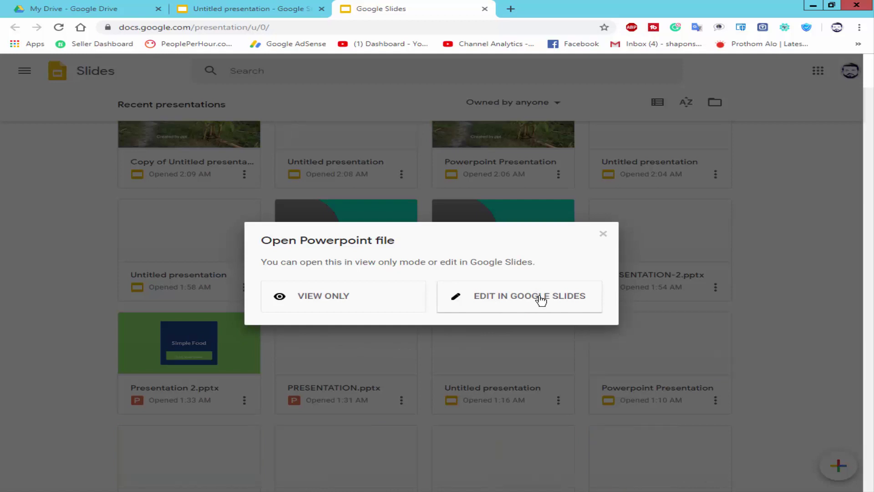
- Edit Presentation 2.pptx in Google Slides and check its Simple Food slides once loaded
left_click(541, 299)
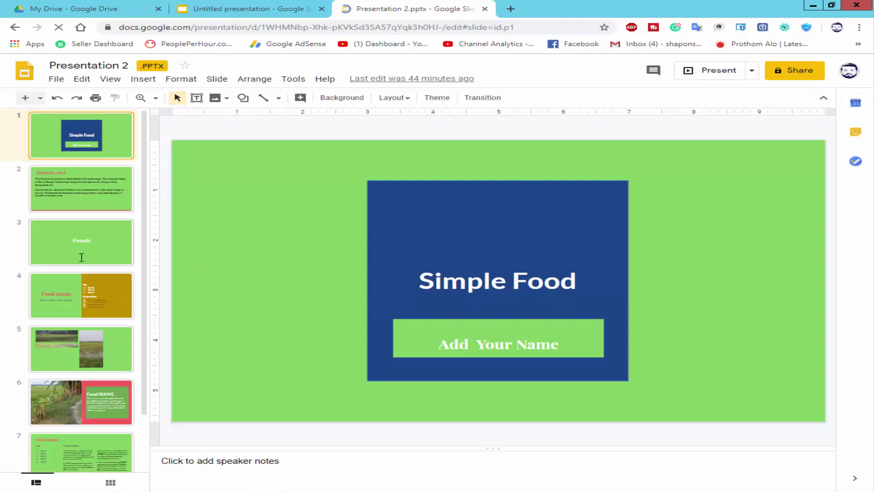
scroll(82, 260, "down", 2)
scroll(83, 261, "up", 2)
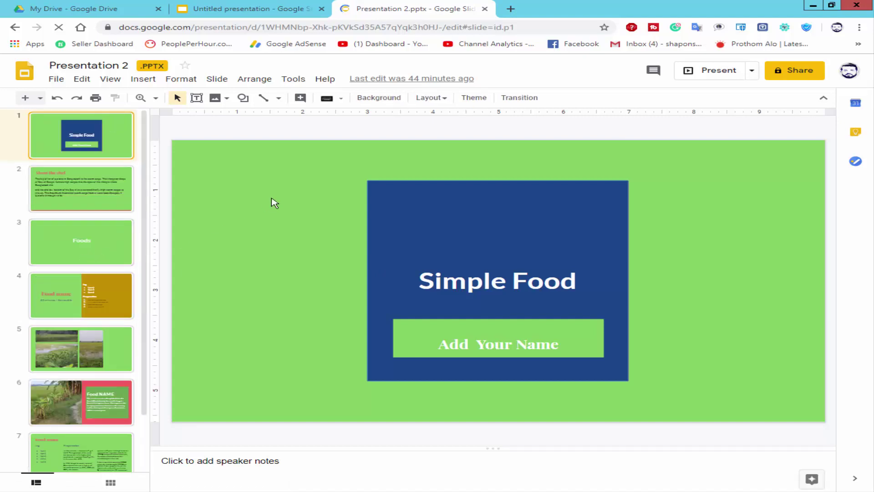
left_click(56, 82)
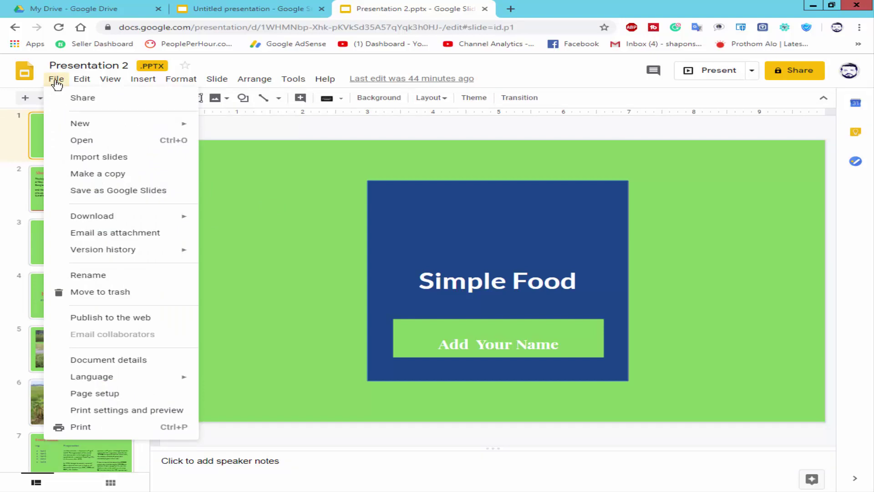
- Make a copy of Presentation 2.pptx named 'your copy one' saved in My Drive
left_click(117, 175)
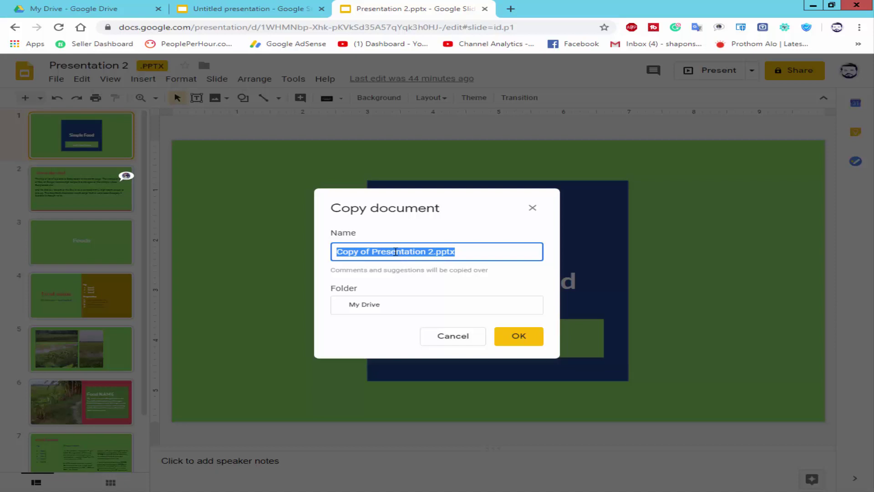
left_click(396, 254)
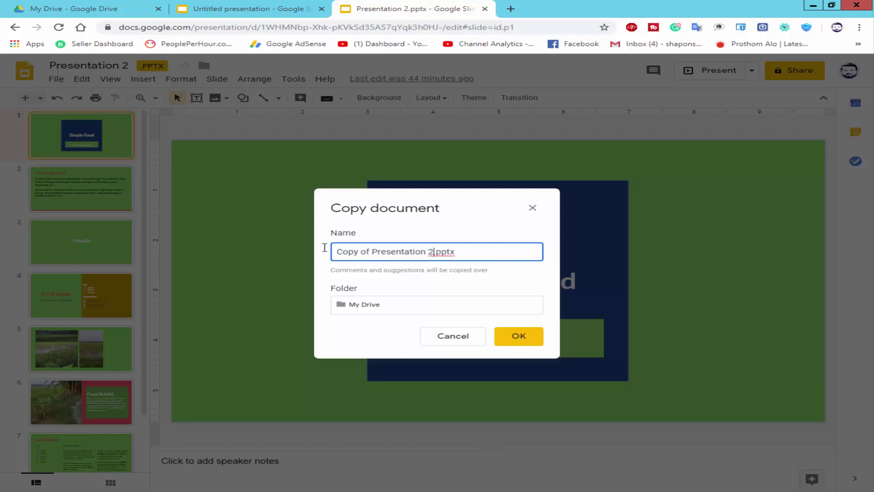
left_click(339, 248, "shift")
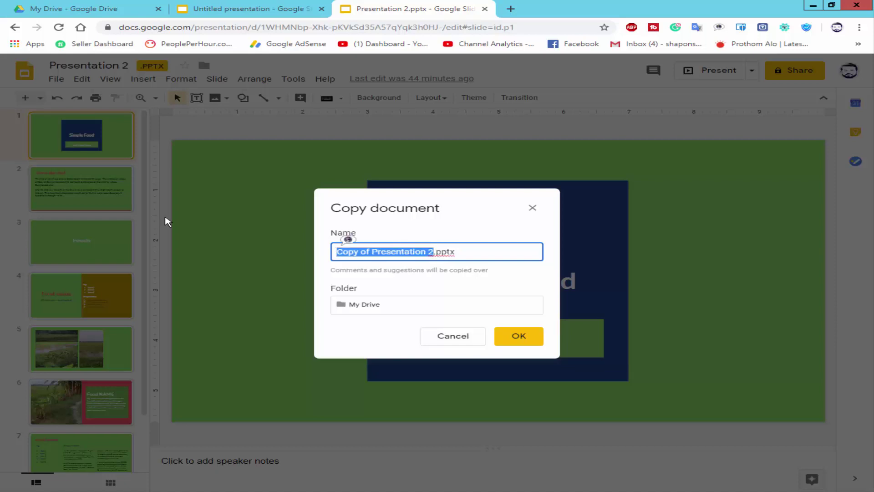
type("your copy ")
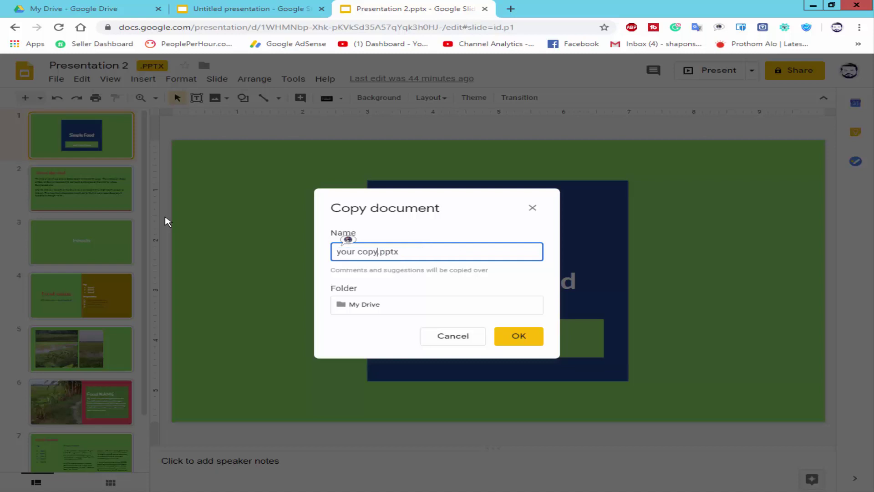
type("on")
type("e")
left_click(386, 290)
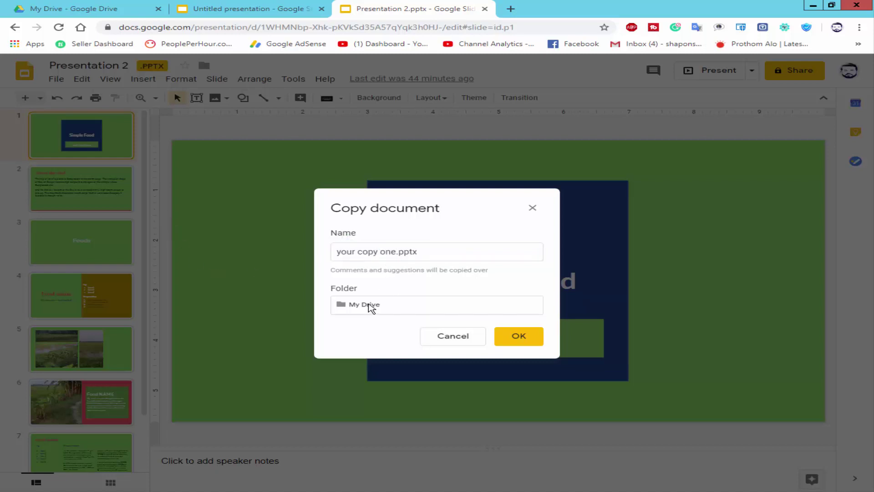
left_click(370, 307)
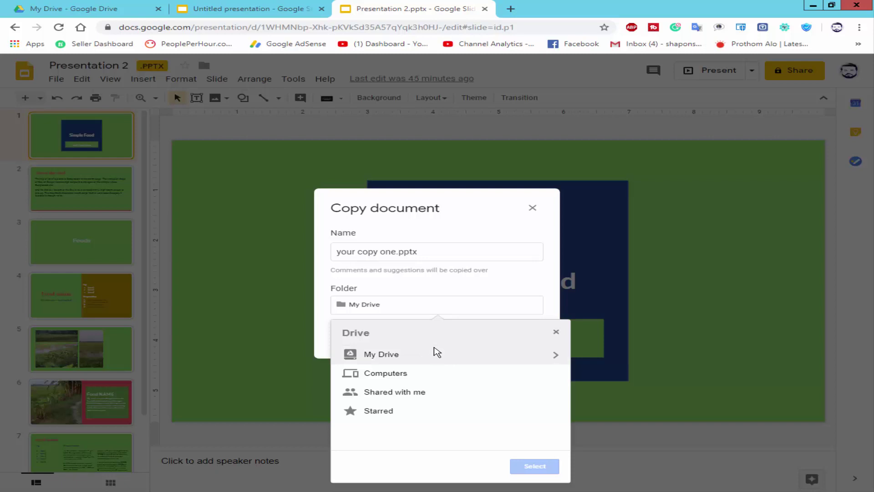
left_click(392, 358)
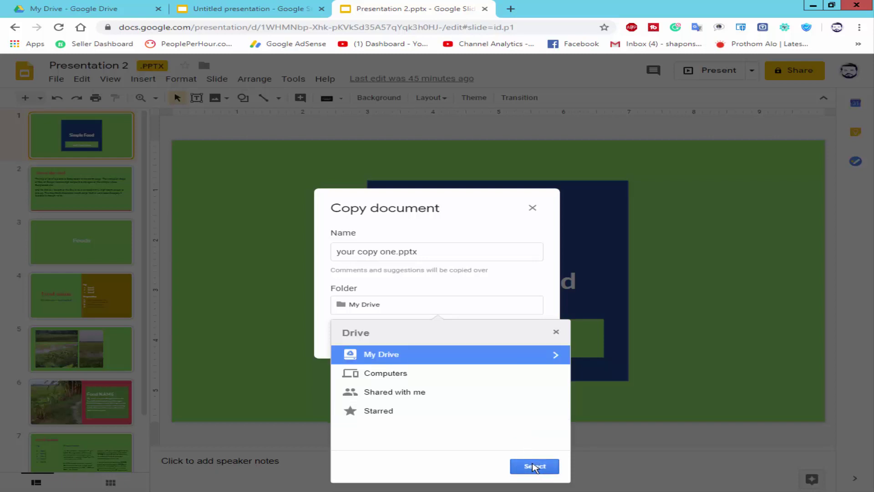
left_click(534, 466)
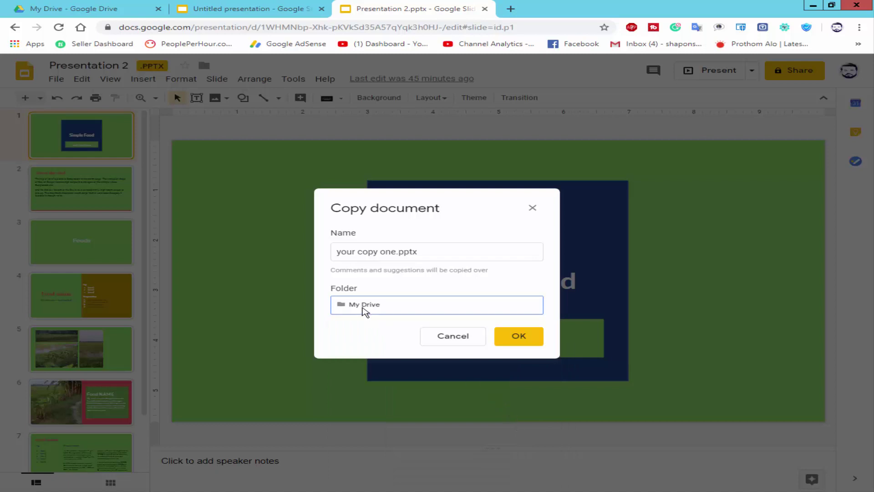
left_click(504, 342)
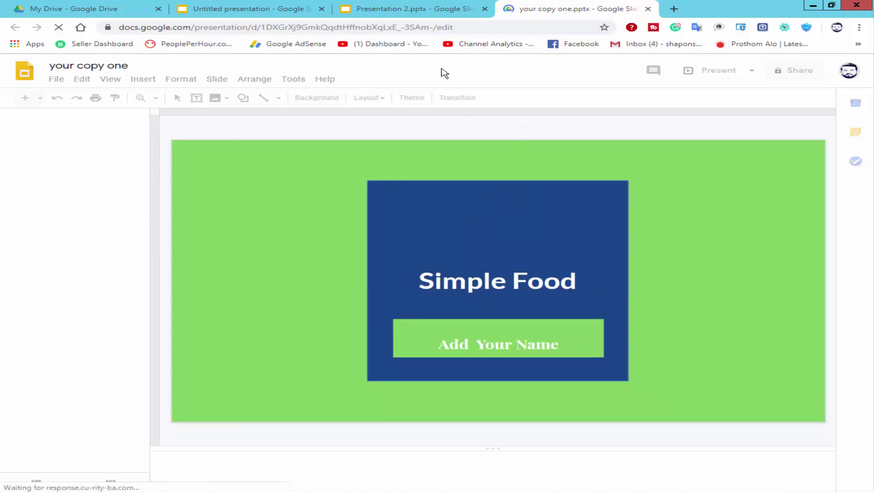
- Select the Simple Food title block, then close the Presentation 2, Untitled and 'your copy one' tabs
left_click(506, 197)
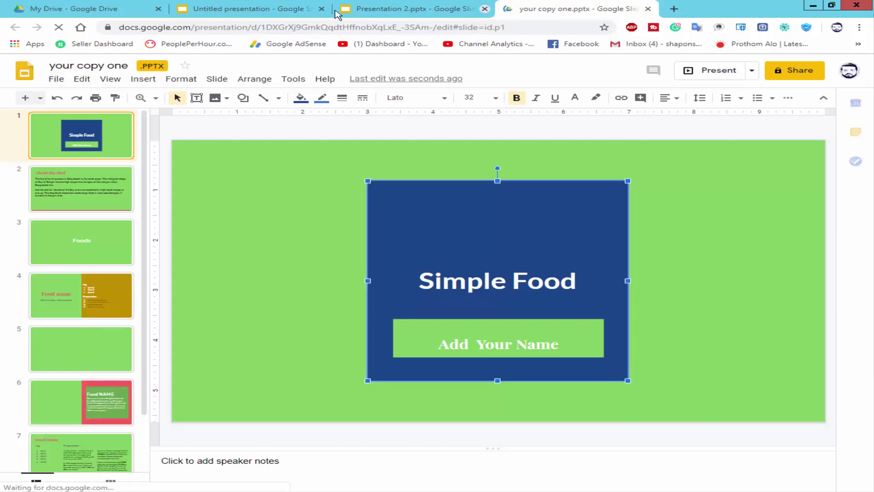
left_click(485, 9)
left_click(322, 9)
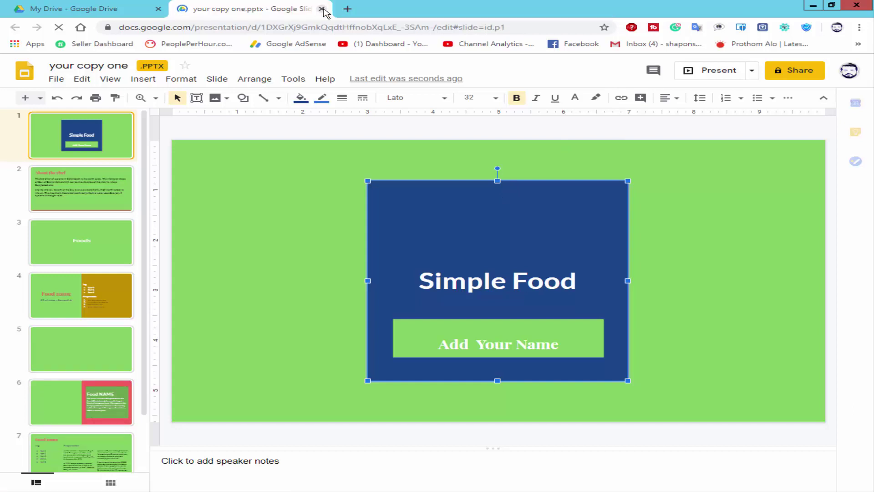
left_click(322, 9)
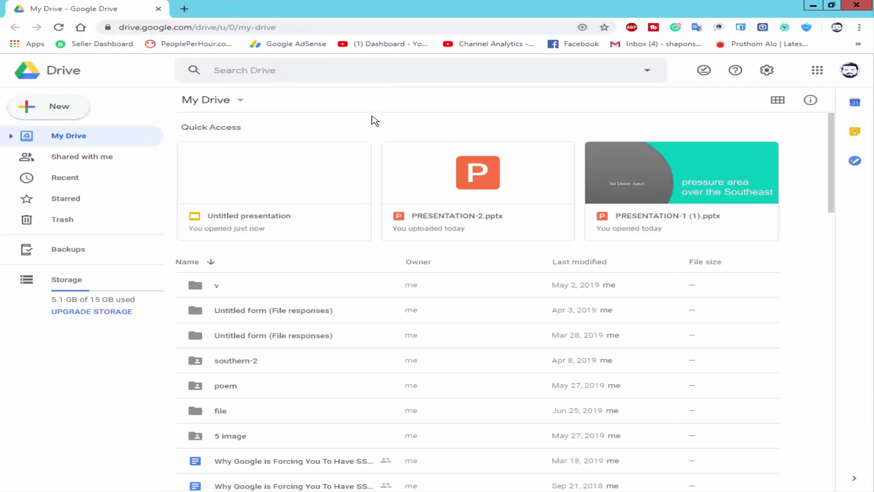
- Reload the My Drive page so 'your copy one.pptx' shows up
left_click(59, 27)
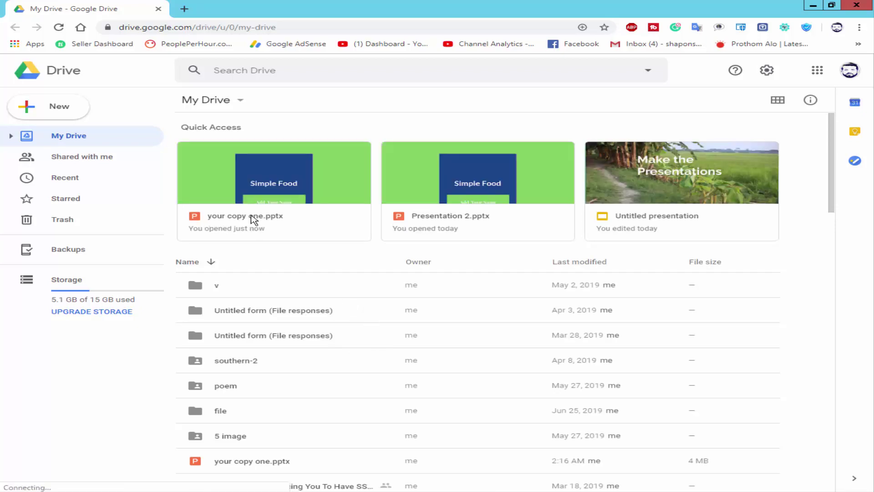
- Open 'your copy one.pptx' from Quick Access with Open with > Google Slides
left_click(272, 185)
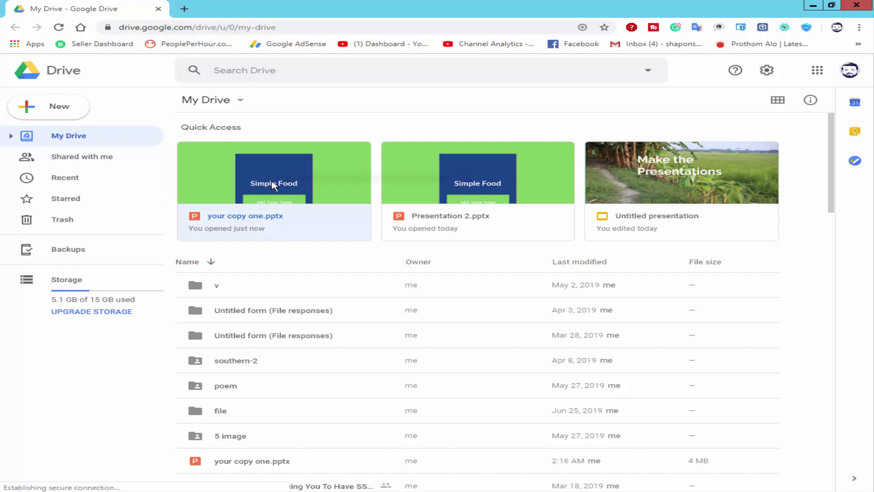
right_click(273, 184)
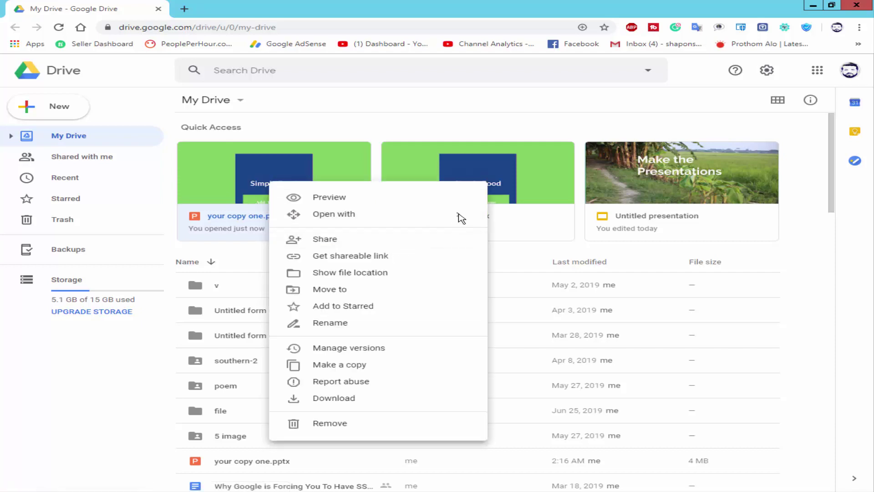
mouse_move(334, 214)
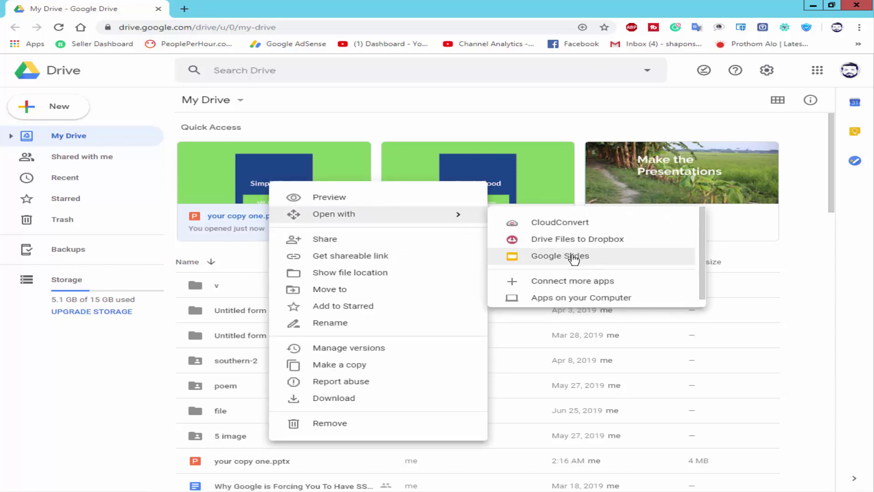
left_click(574, 259)
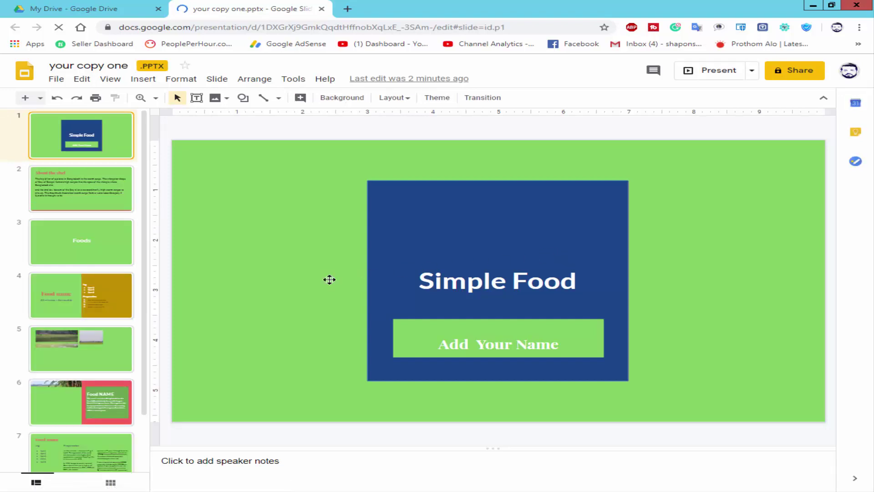
- Browse slides 5, 4, 3, 6, 7 and 8, ending on the Contact slide
left_click(91, 331)
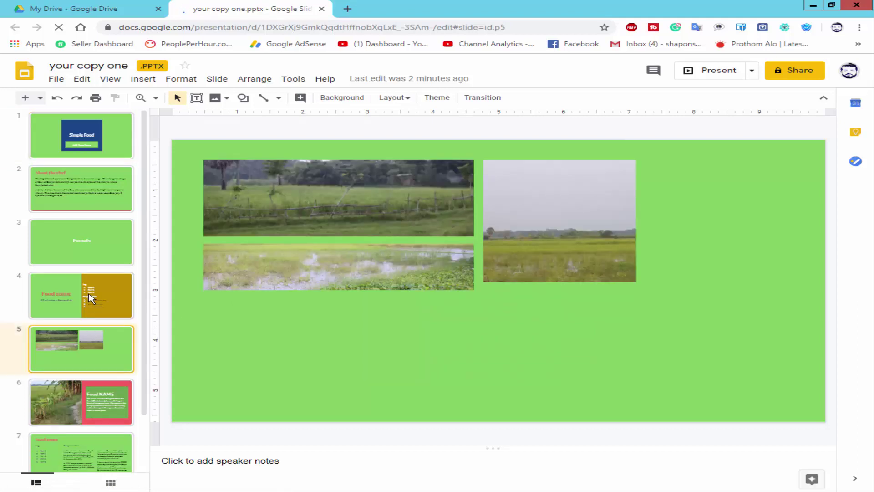
left_click(91, 298)
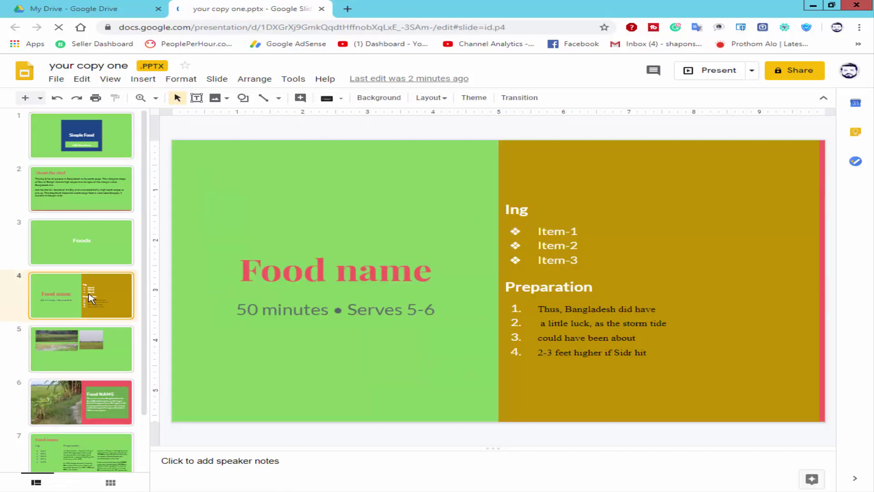
left_click(96, 254)
left_click(89, 425)
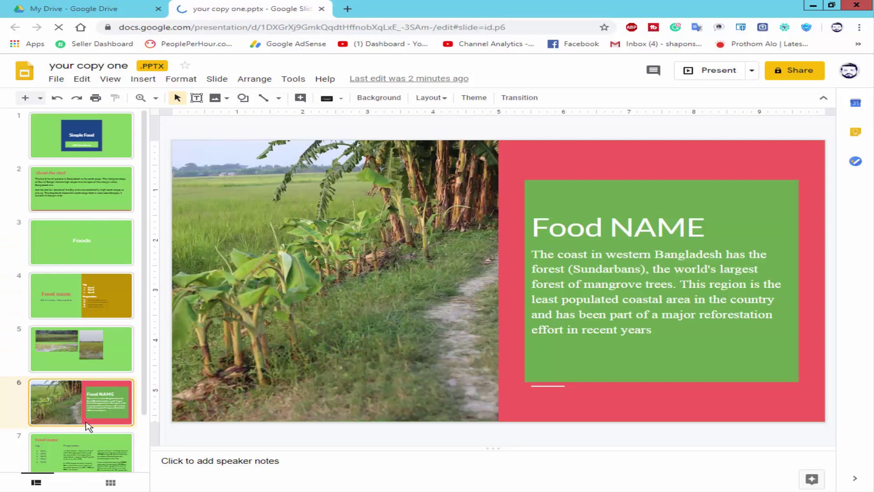
left_click(88, 455)
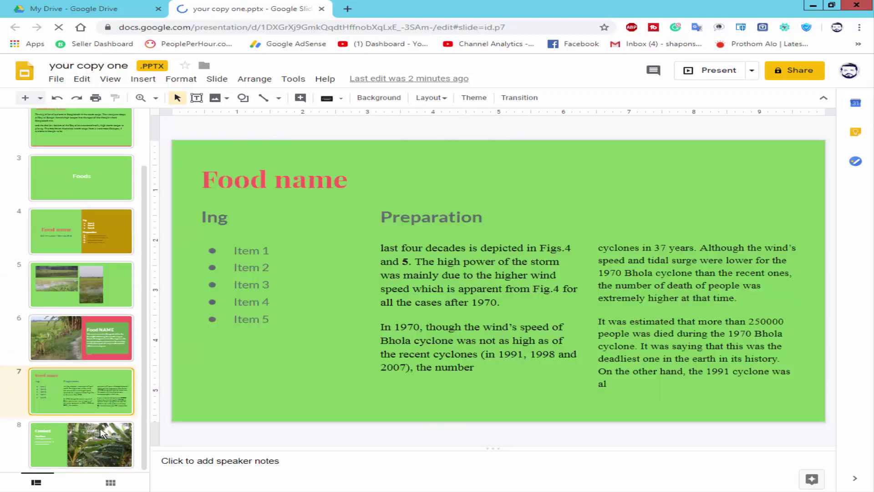
left_click(97, 444)
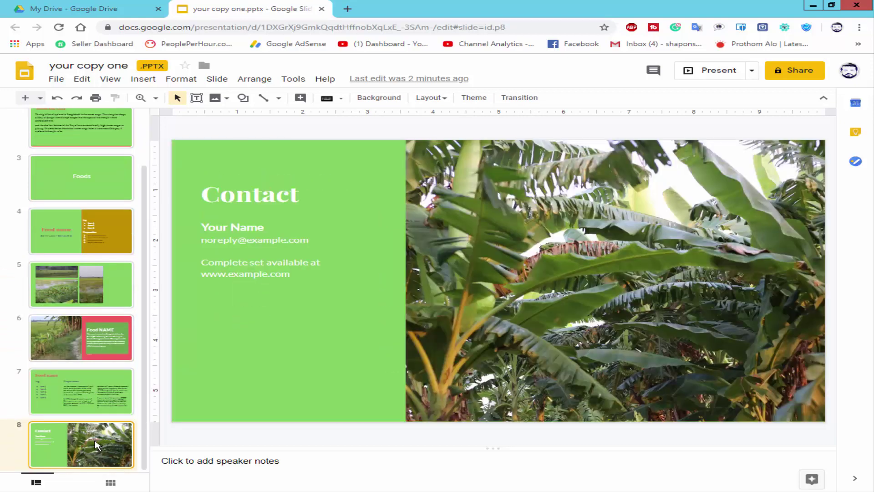
scroll(77, 321, "up", 2)
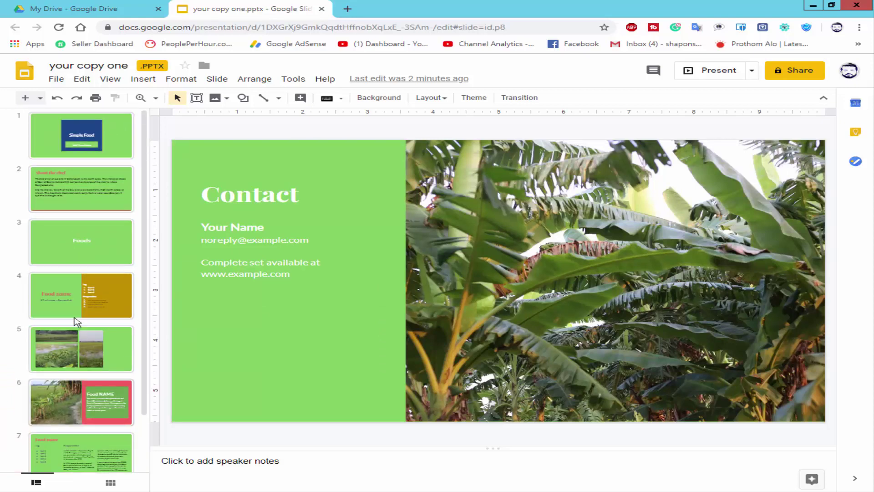